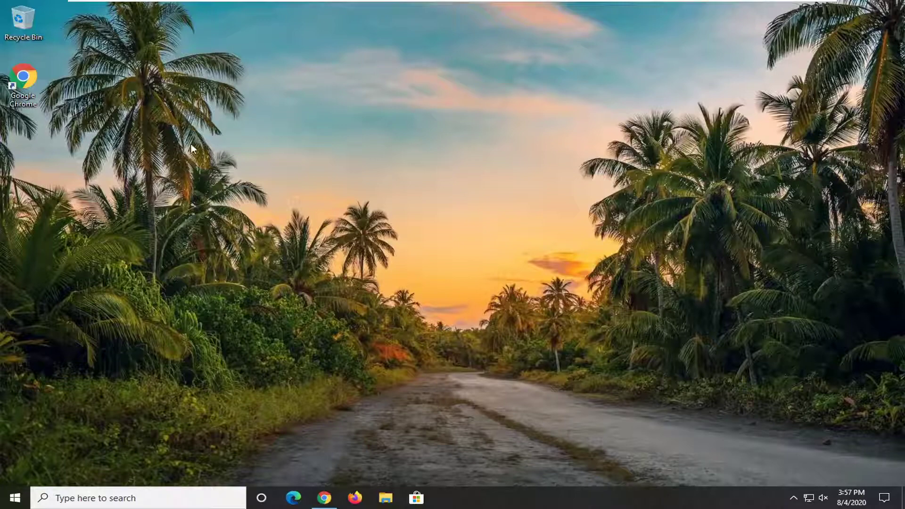
Step: Search Start for regedit and run Registry Editor as administrator, approving the UAC prompt
left_click(20, 498)
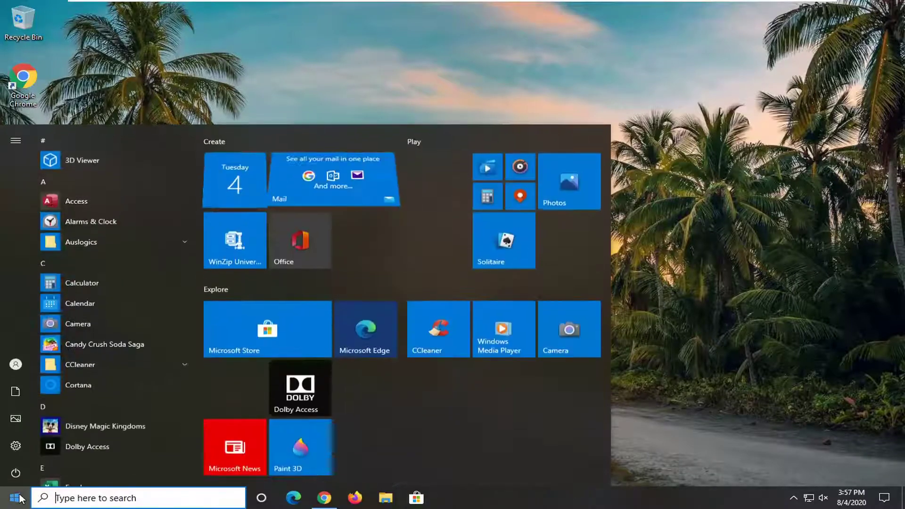
type("regedit")
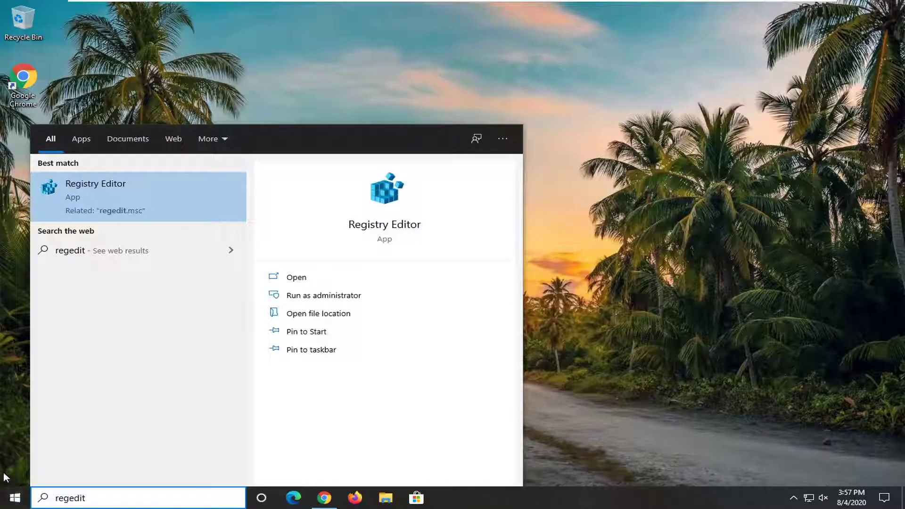
right_click(96, 197)
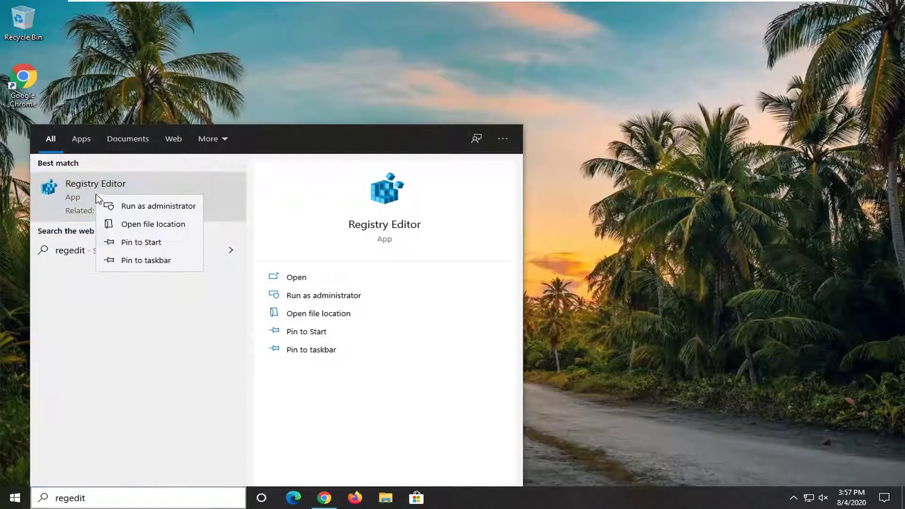
left_click(159, 207)
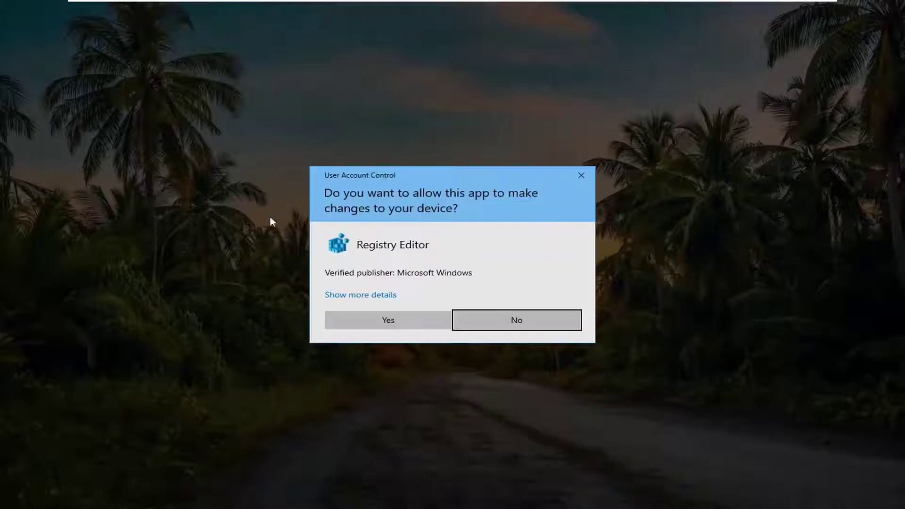
left_click(416, 314)
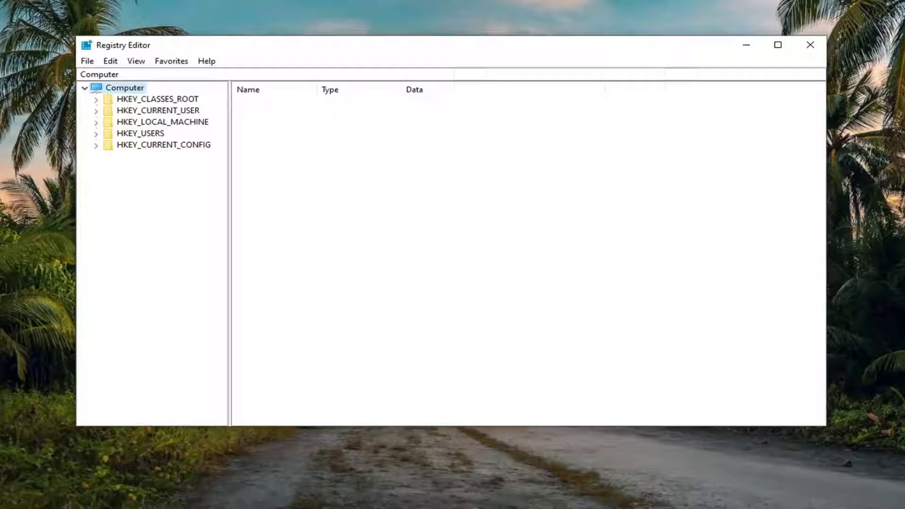
left_click(87, 62)
left_click(101, 90)
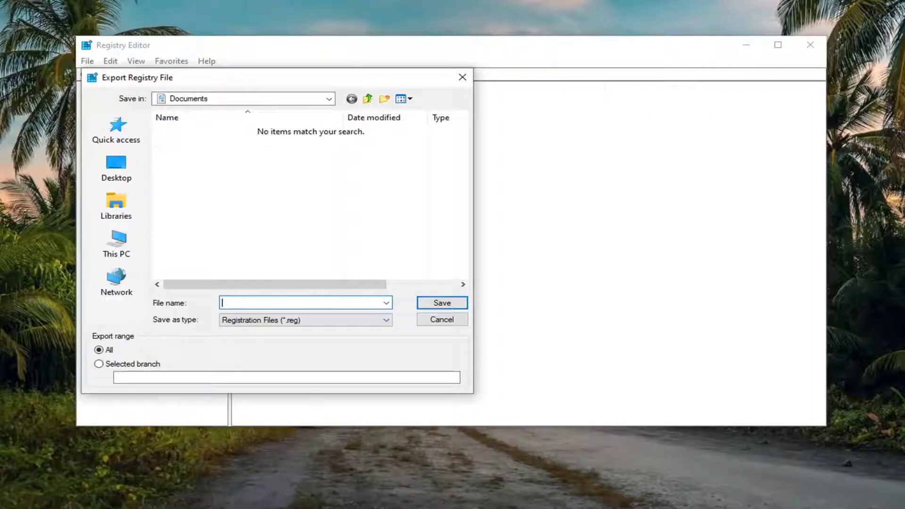
left_click(437, 319)
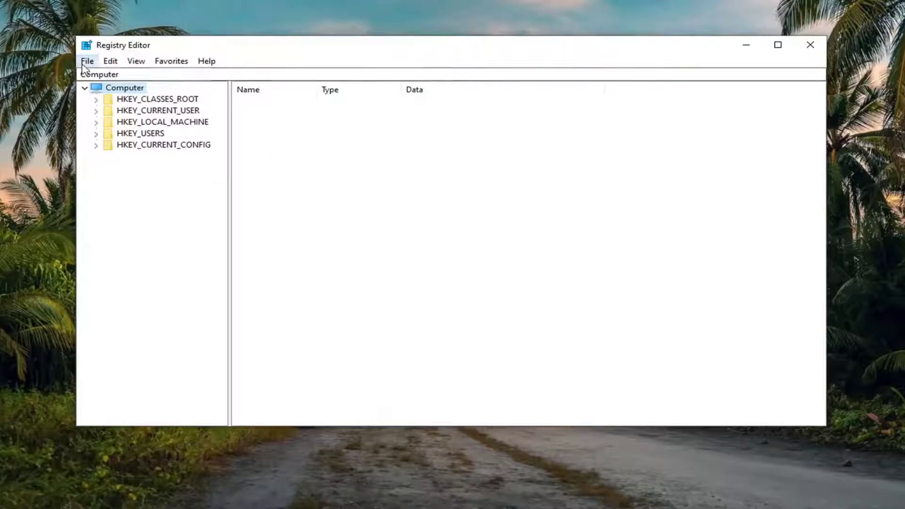
left_click(88, 60)
left_click(106, 74)
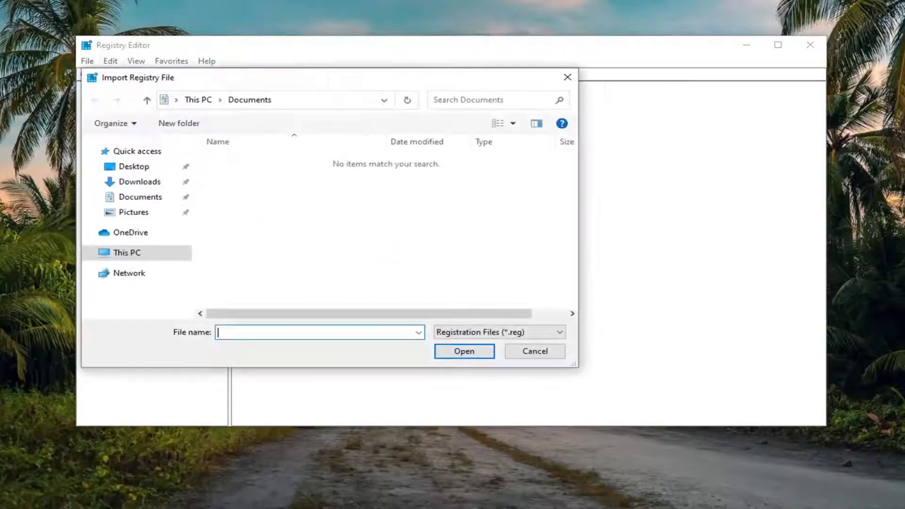
left_click(132, 168)
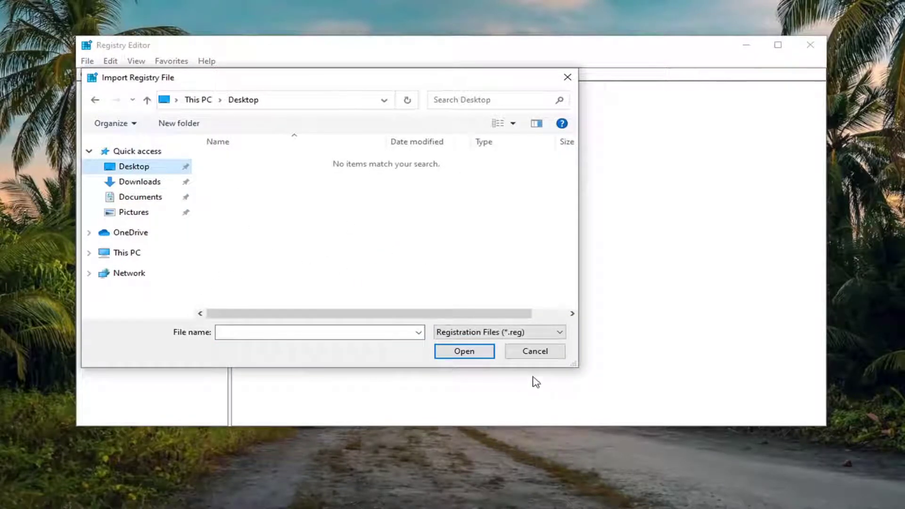
left_click(548, 357)
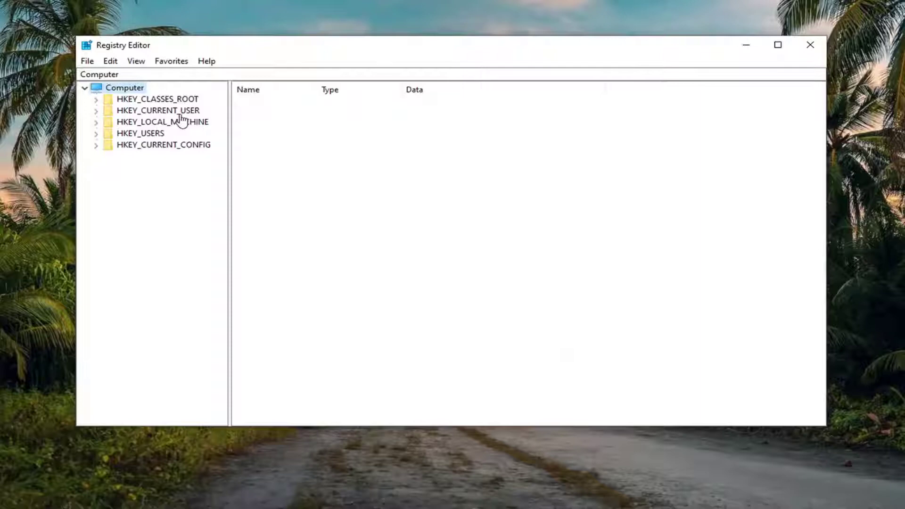
Step: Widen the key tree pane and expand HKEY_CURRENT_USER down to its SOFTWARE key
left_click(148, 134)
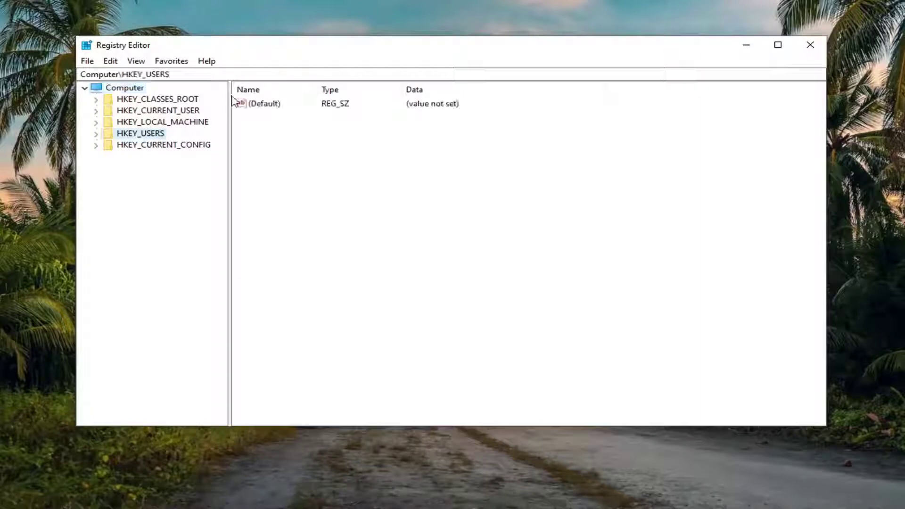
left_click_drag(229, 82, 298, 88)
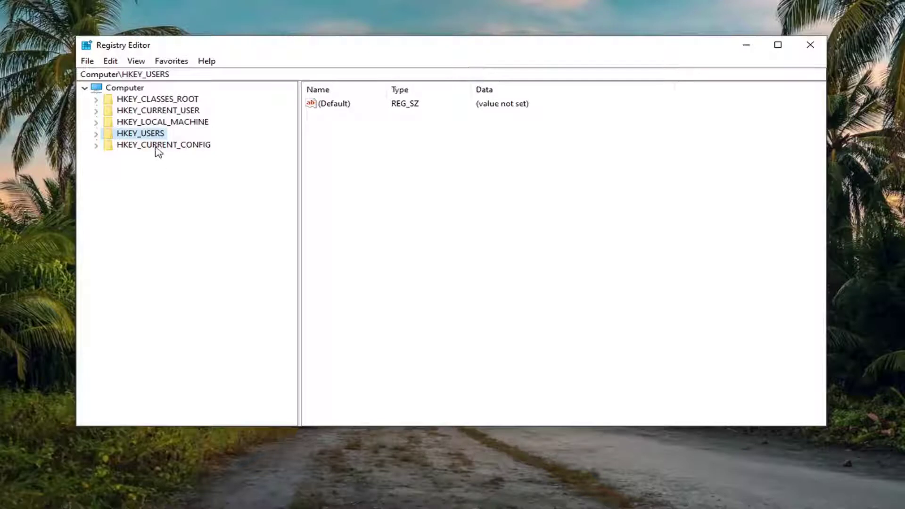
left_click(159, 111)
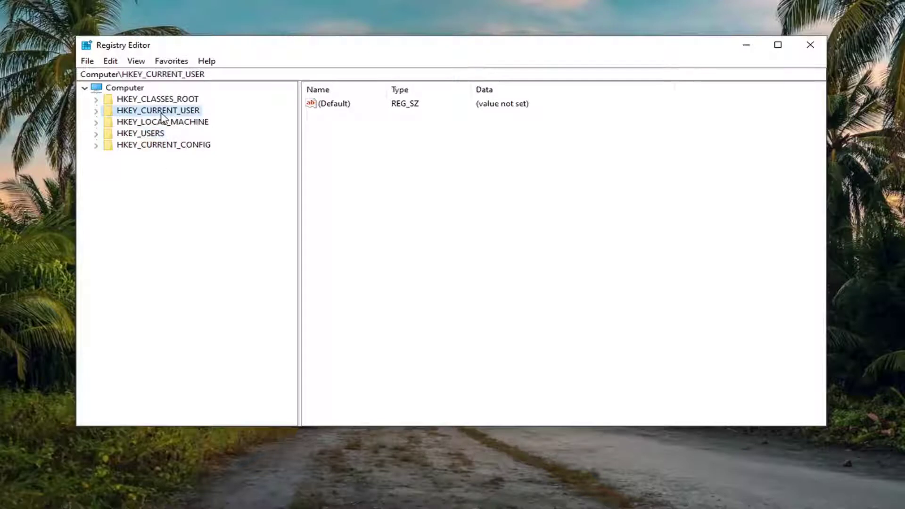
double_click(166, 113)
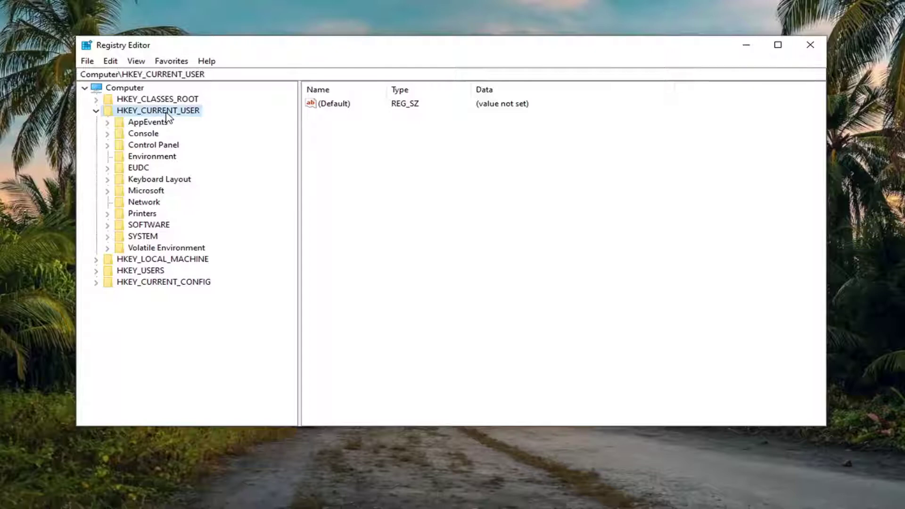
double_click(158, 226)
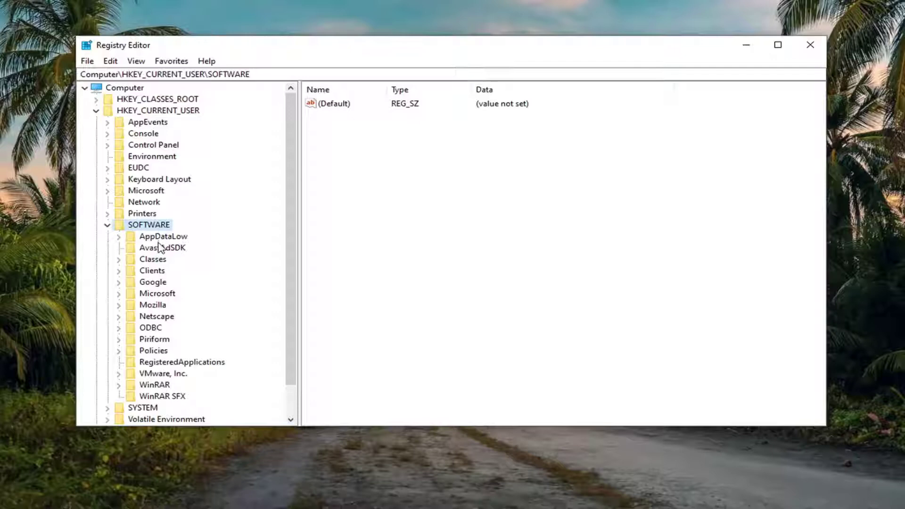
Step: Expand Microsoft > Windows NT > CurrentVersion and select the Windows key to list its values
double_click(156, 293)
type("windows")
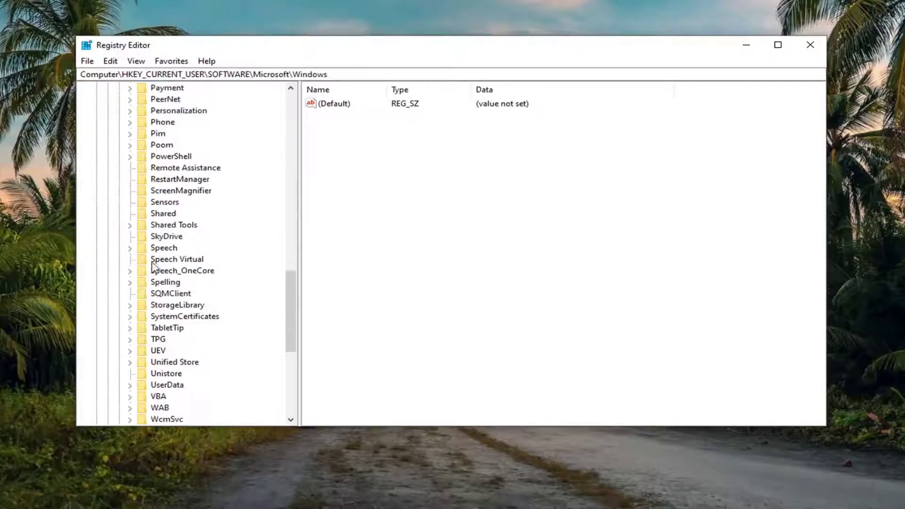
scroll(181, 194, "down", 3)
scroll(173, 196, "down", 1)
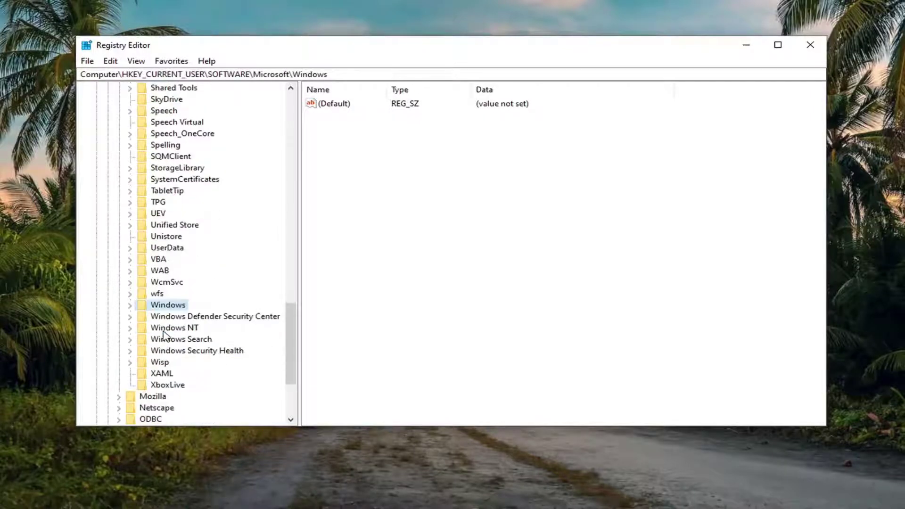
left_click(178, 329)
double_click(185, 330)
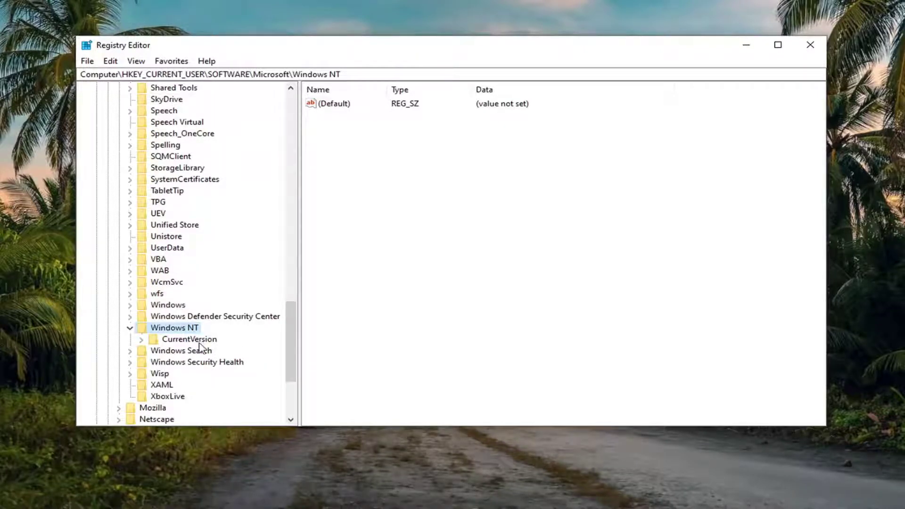
double_click(199, 343)
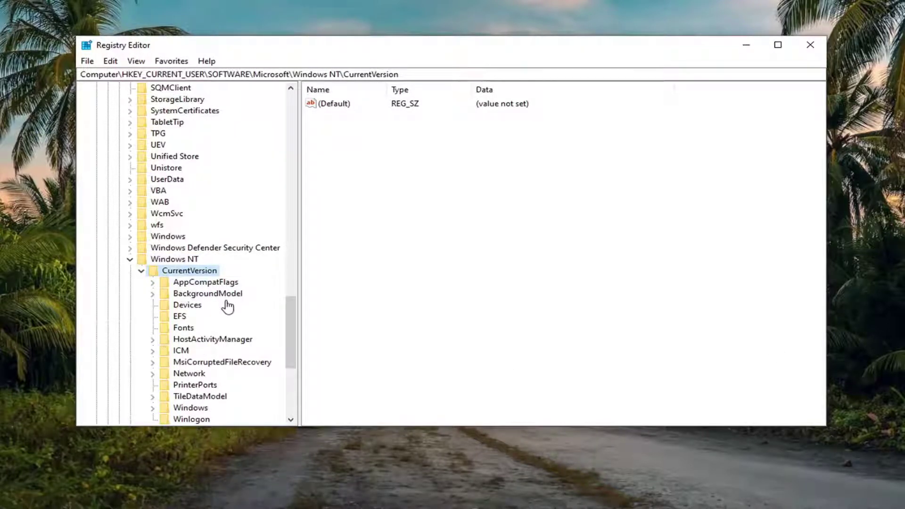
scroll(187, 376, "down", 1)
left_click(189, 374)
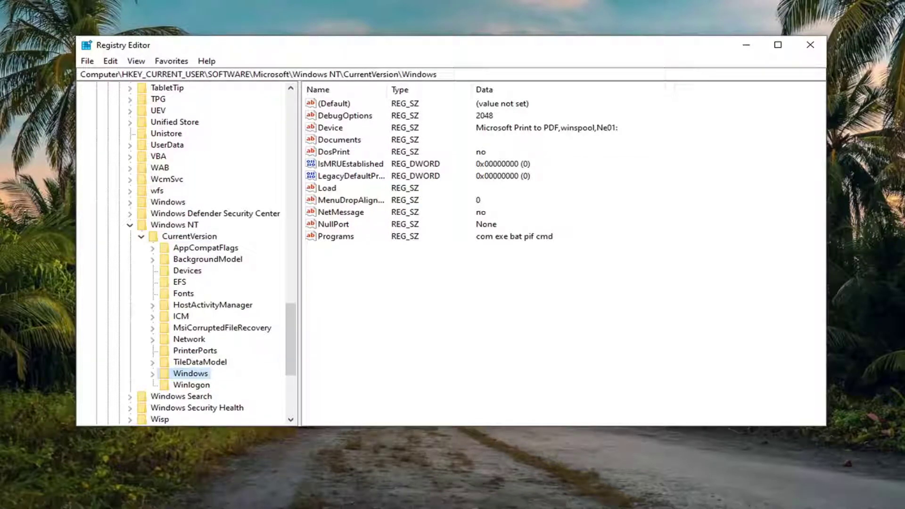
Step: Add the Everyone group to the Windows key's permissions with Allow Full Control, and apply
right_click(193, 375)
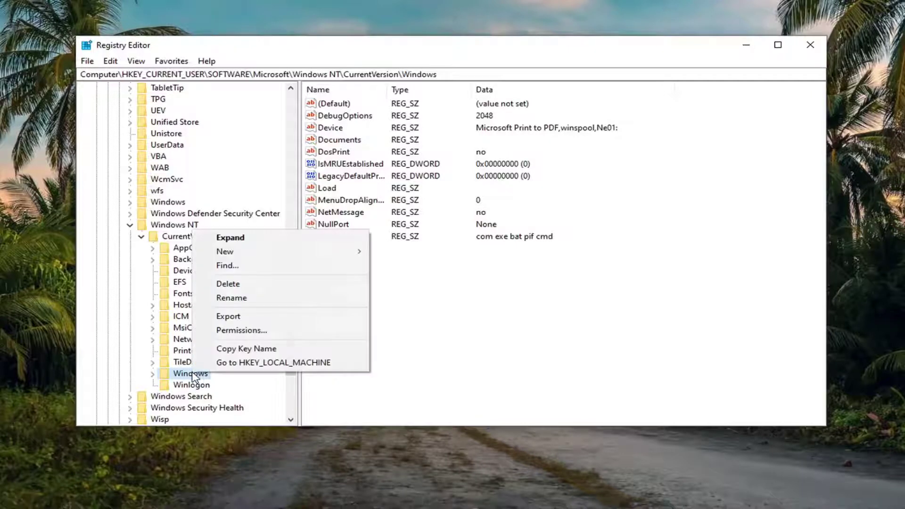
left_click(264, 331)
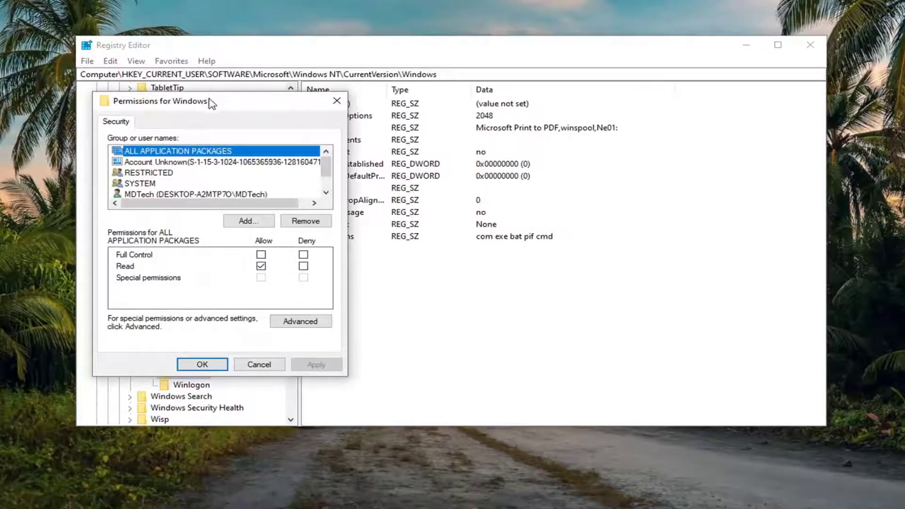
left_click_drag(209, 97, 373, 83)
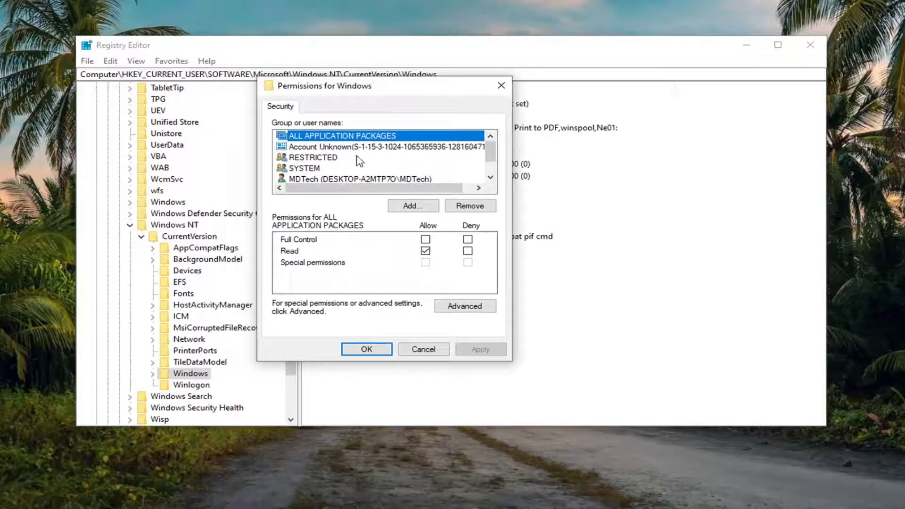
left_click(414, 206)
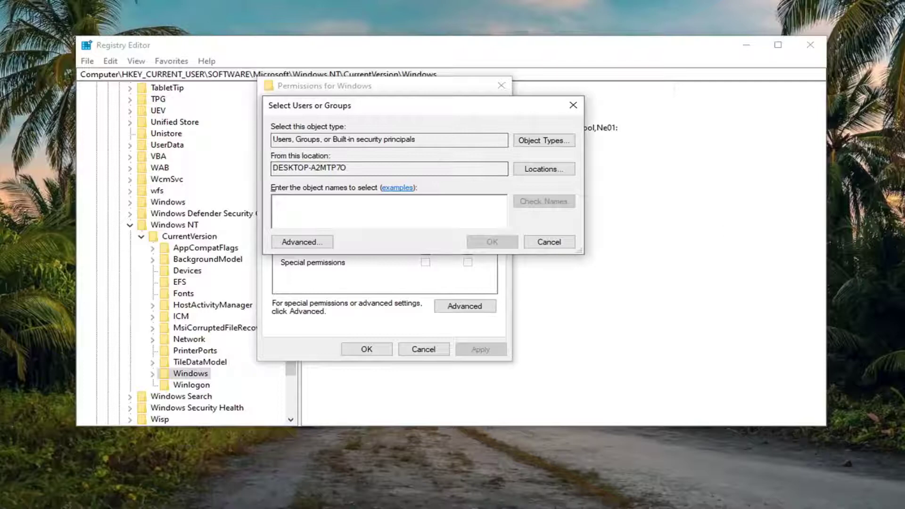
type("everyone")
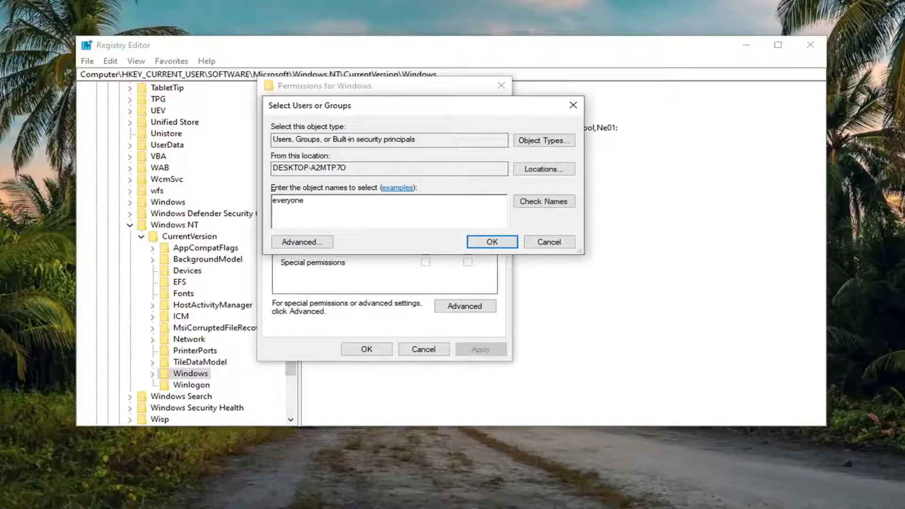
left_click(529, 202)
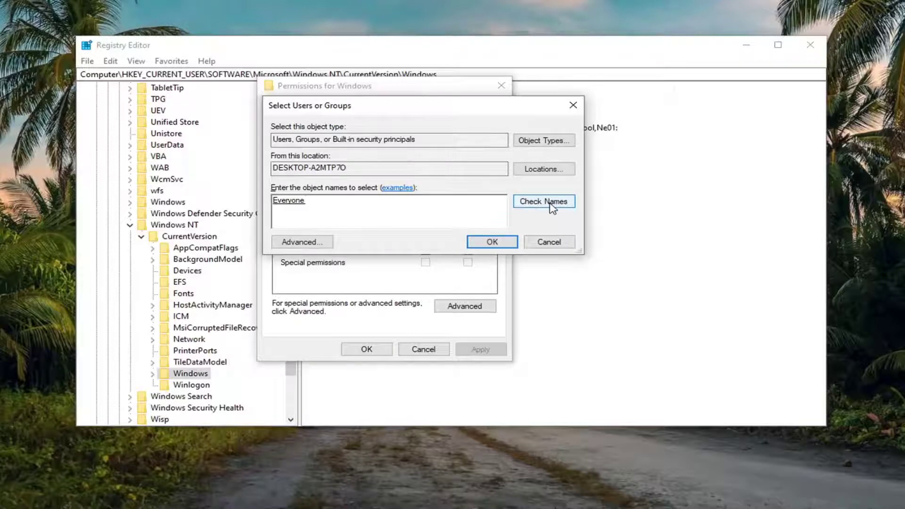
left_click(494, 243)
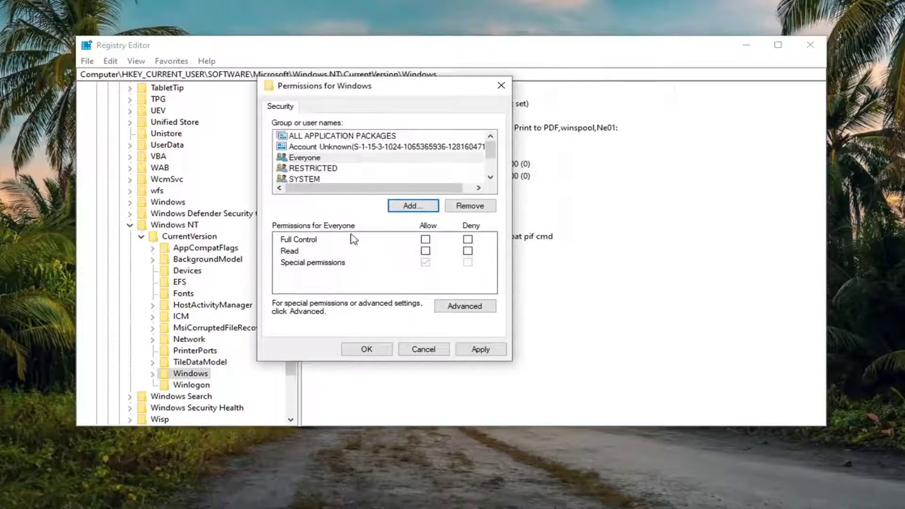
left_click(425, 239)
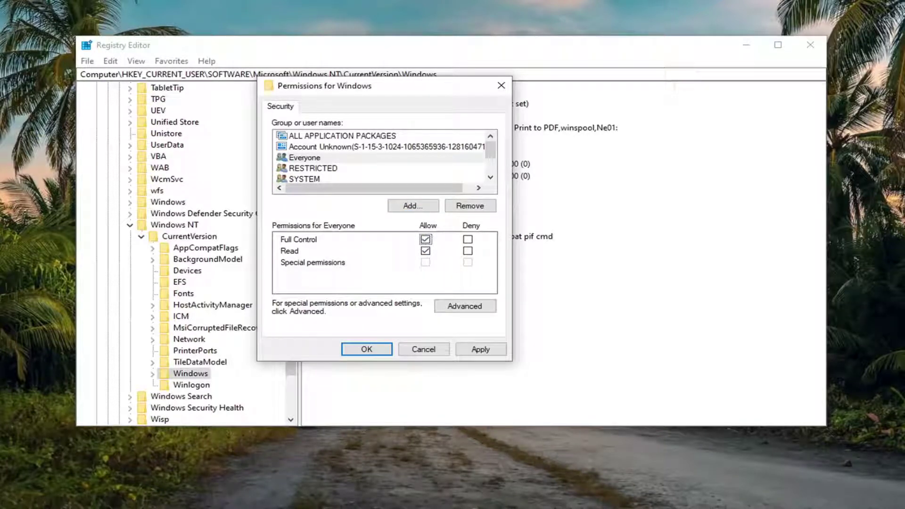
left_click(481, 351)
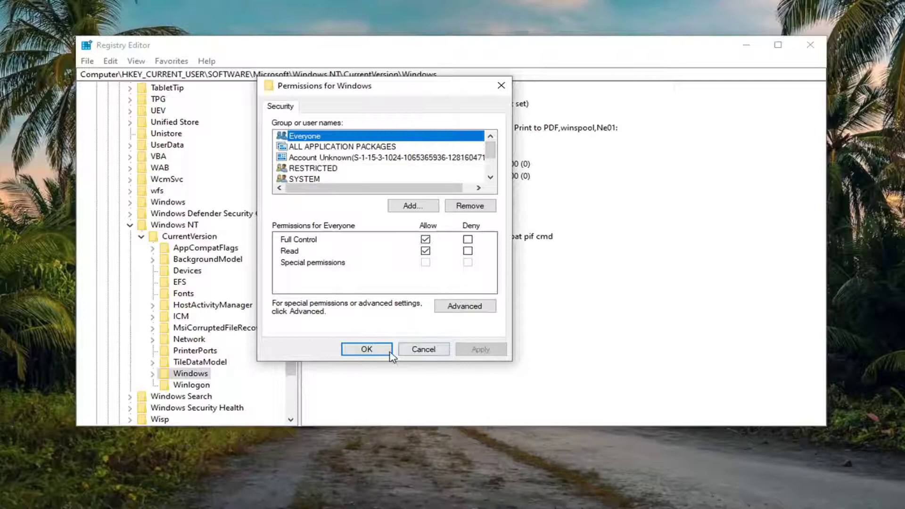
left_click(366, 348)
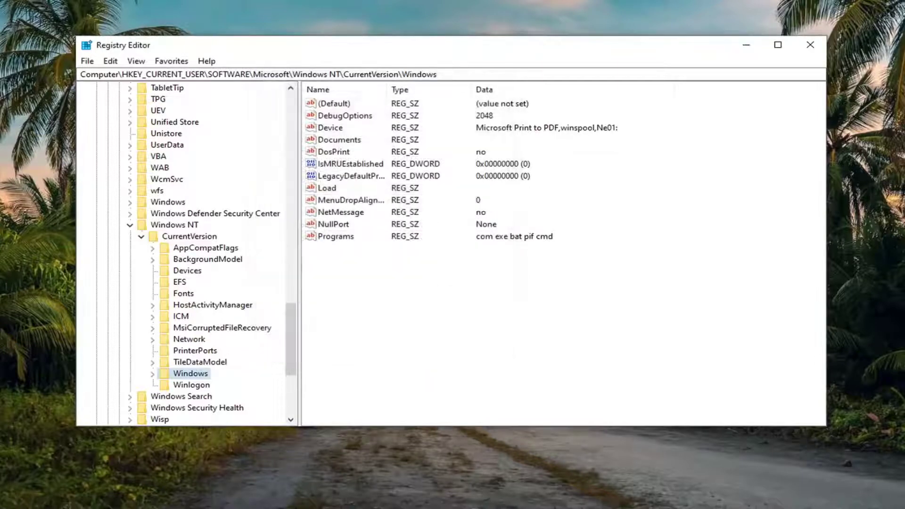
Step: Collapse CurrentVersion, Windows NT, Microsoft, SOFTWARE and HKEY_CURRENT_USER back to Computer
left_click(141, 236)
left_click(130, 225)
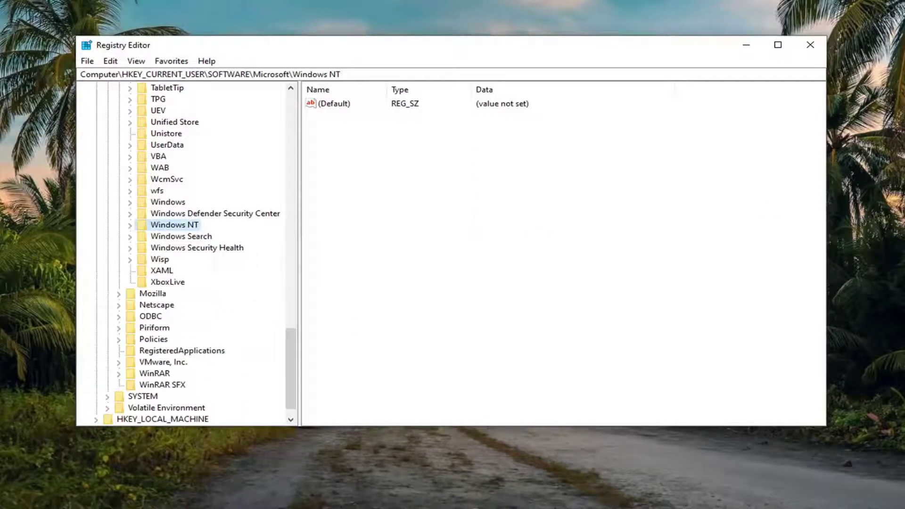
scroll(137, 222, "up", 20)
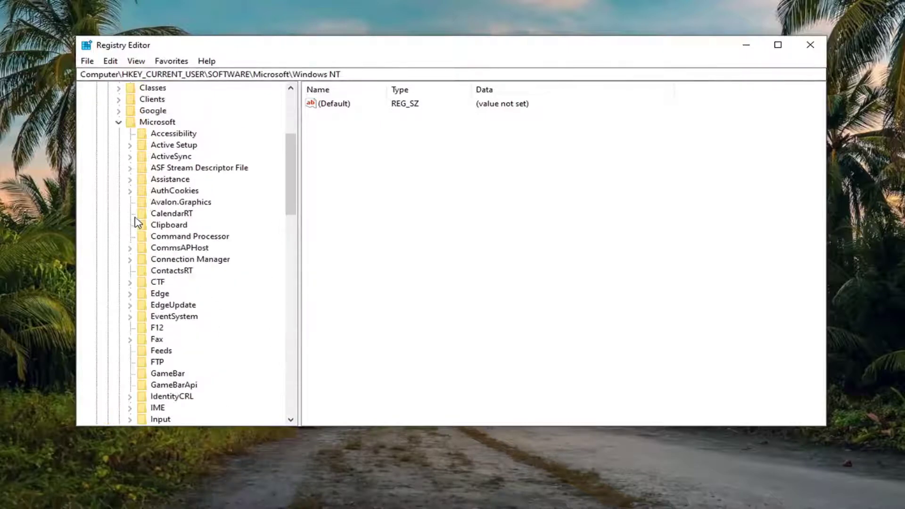
scroll(136, 221, "up", 5)
left_click(119, 293)
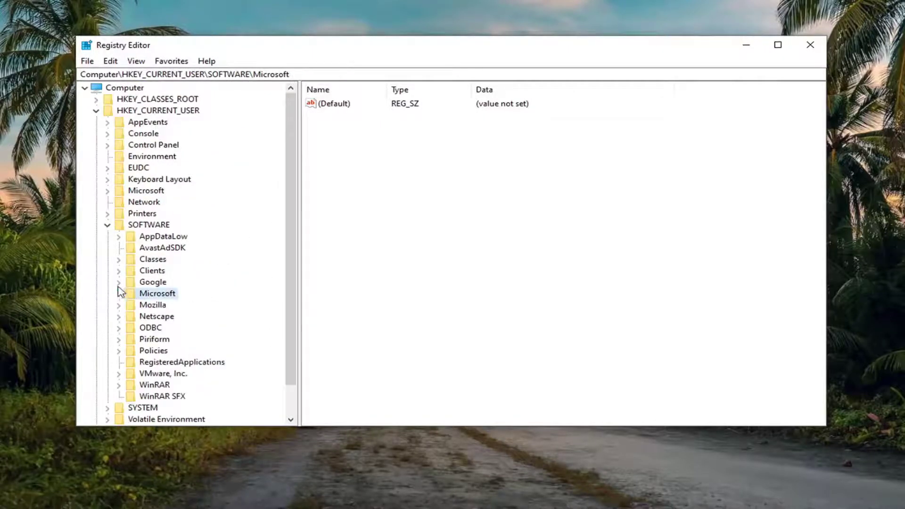
left_click(114, 226)
left_click(96, 110)
left_click(111, 88)
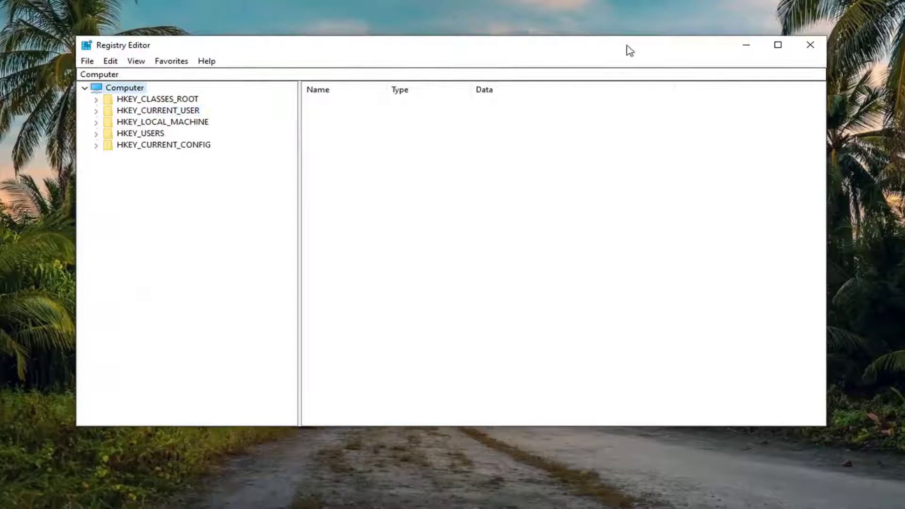
Step: Close Registry Editor and launch the Services app from a Start search for 'services'
left_click(809, 45)
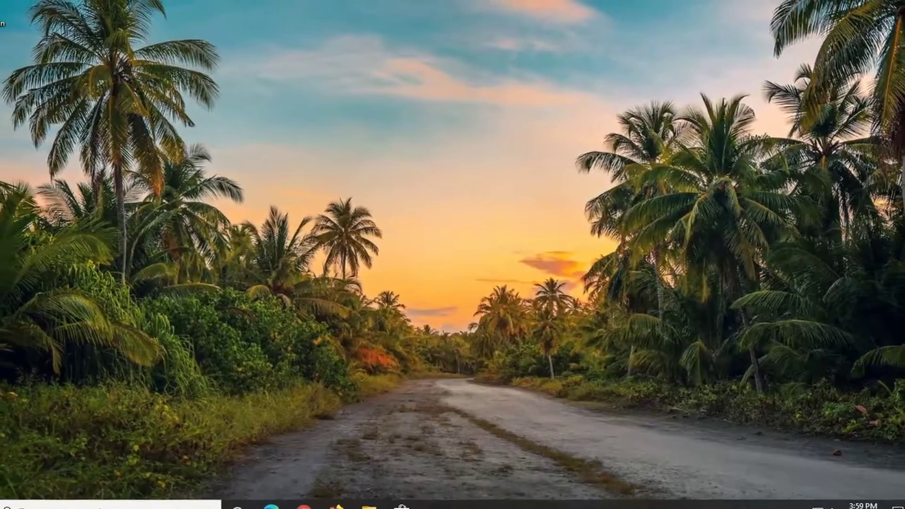
left_click(5, 504)
type("servic")
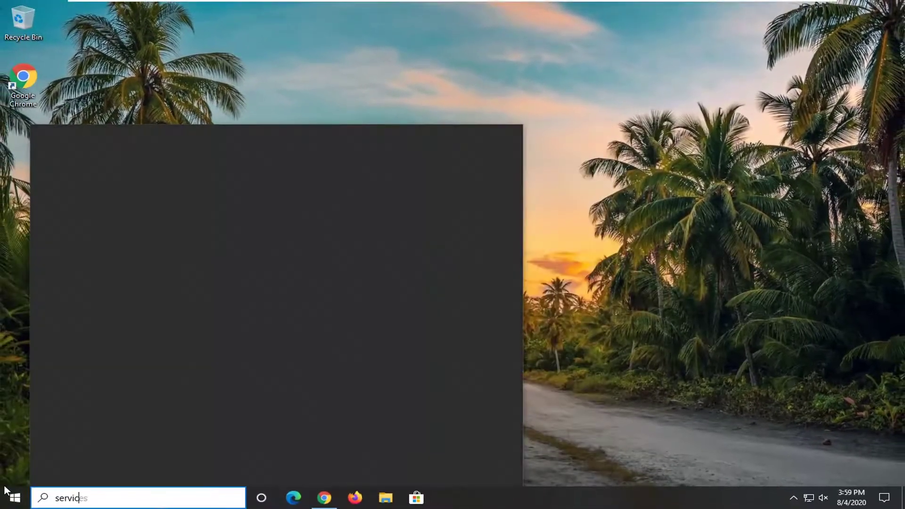
type("es")
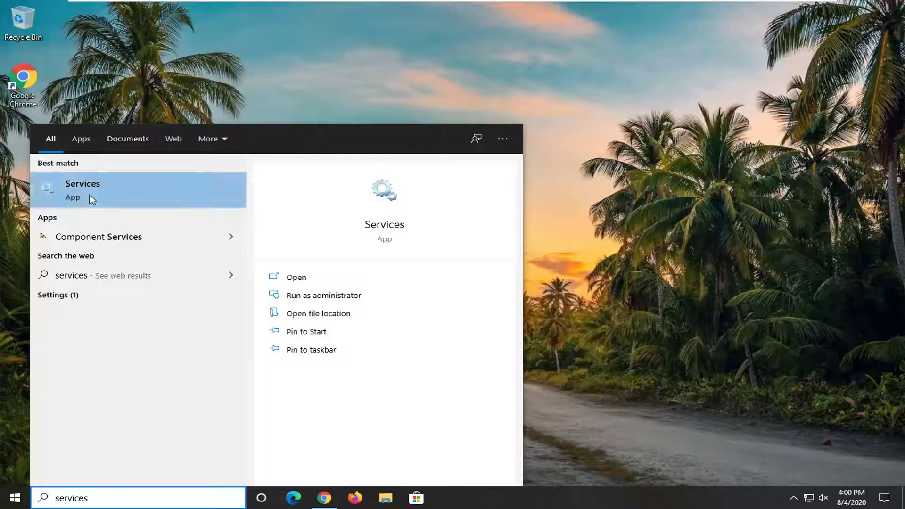
left_click(117, 188)
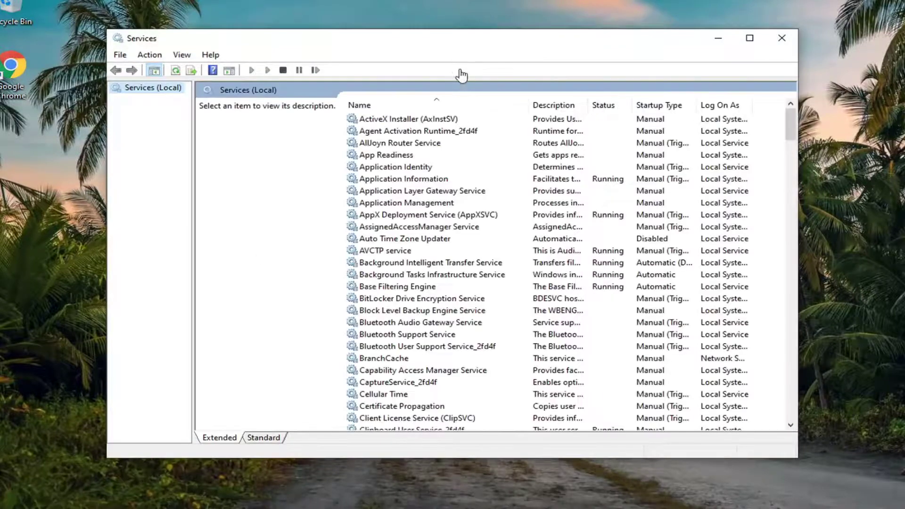
Step: Find Print Spooler in the services list and open its properties
left_click_drag(791, 129, 791, 130)
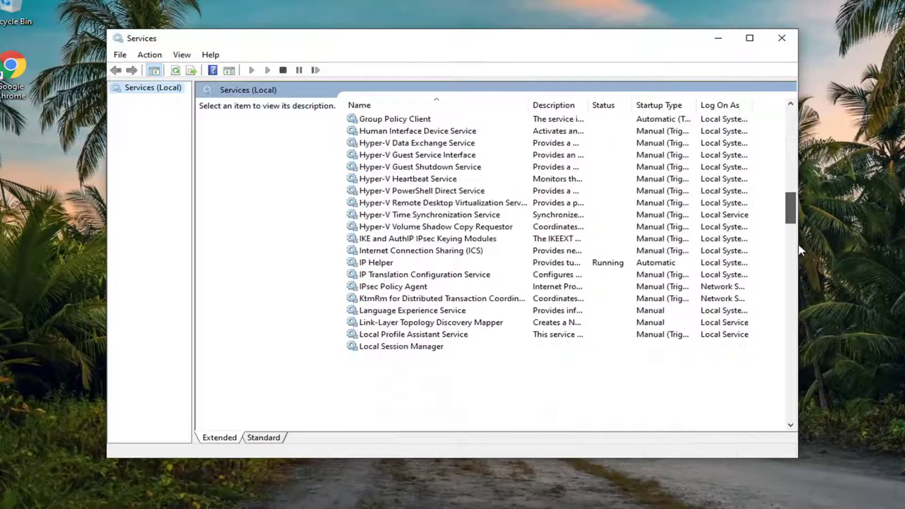
scroll(798, 244, "down", 15)
scroll(393, 281, "up", 3)
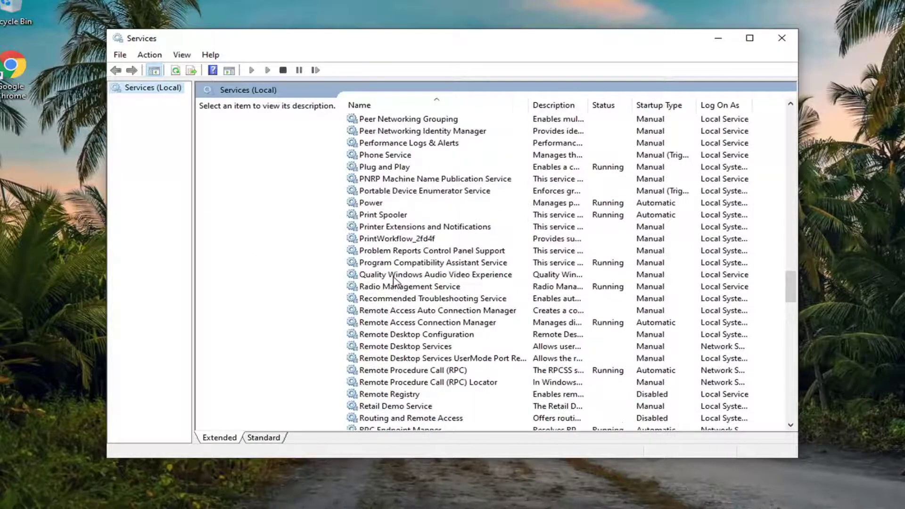
scroll(394, 281, "up", 1)
left_click(386, 251)
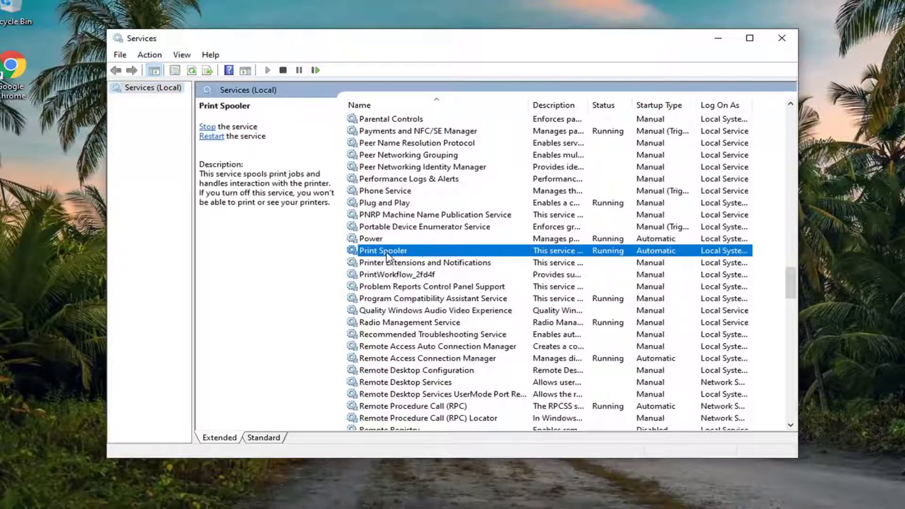
double_click(386, 251)
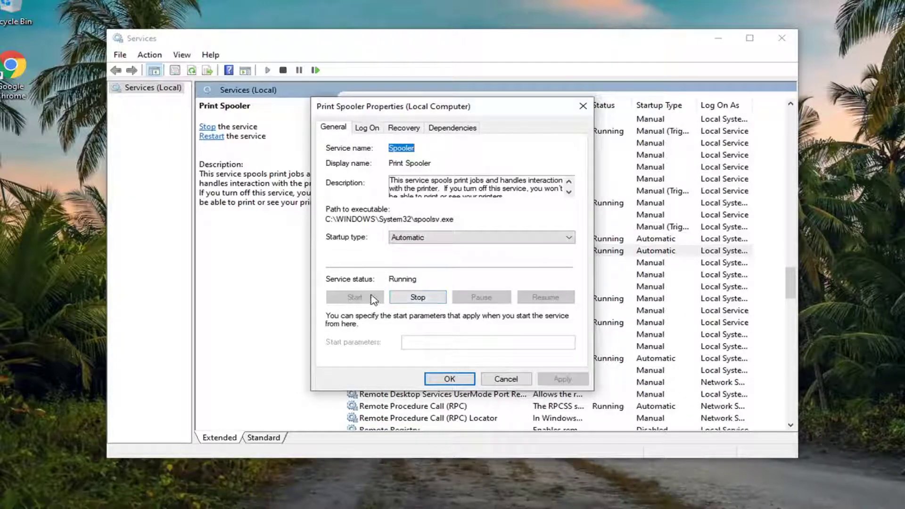
Step: Keep Print Spooler's startup type Automatic while Running, then apply and close its properties
left_click(429, 239)
left_click(410, 248)
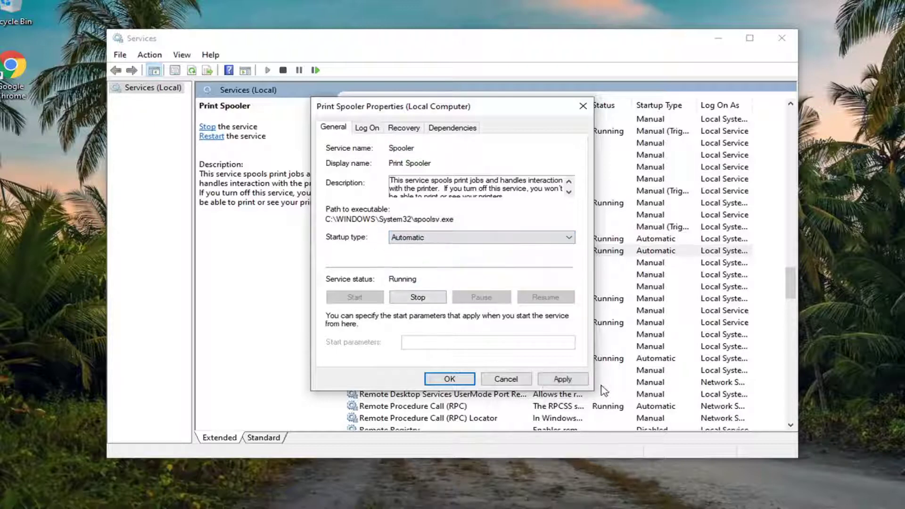
left_click(562, 379)
left_click(449, 379)
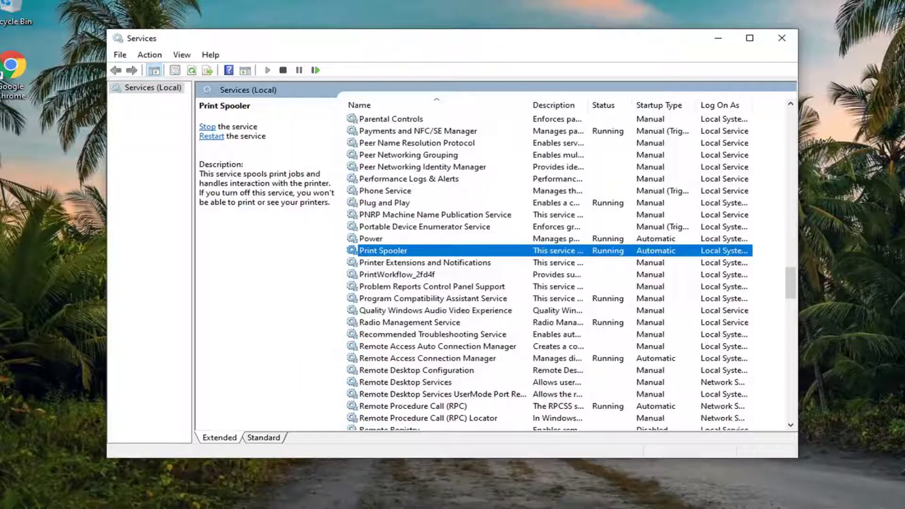